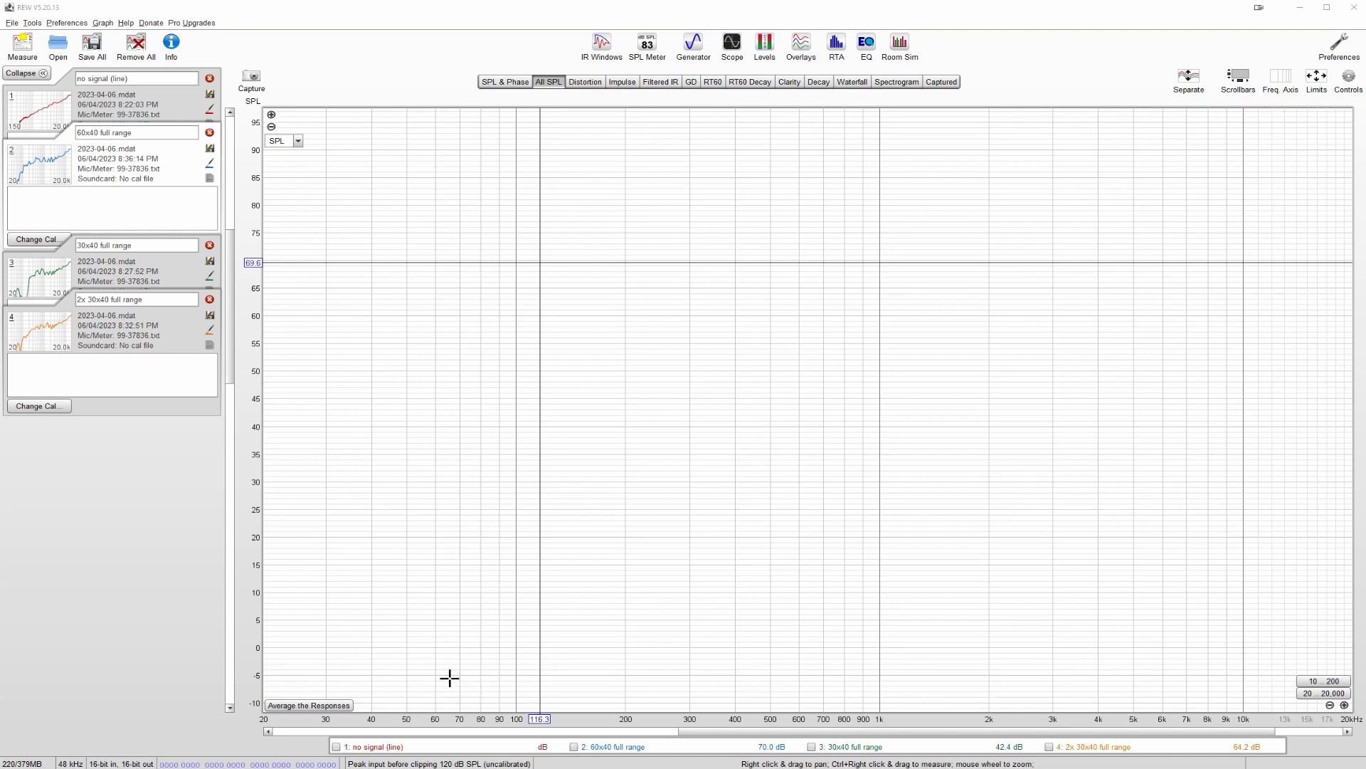
Show the 60x40 full range trace, read its level near 117 Hz, then overlay 30x40 full range
click(336, 746)
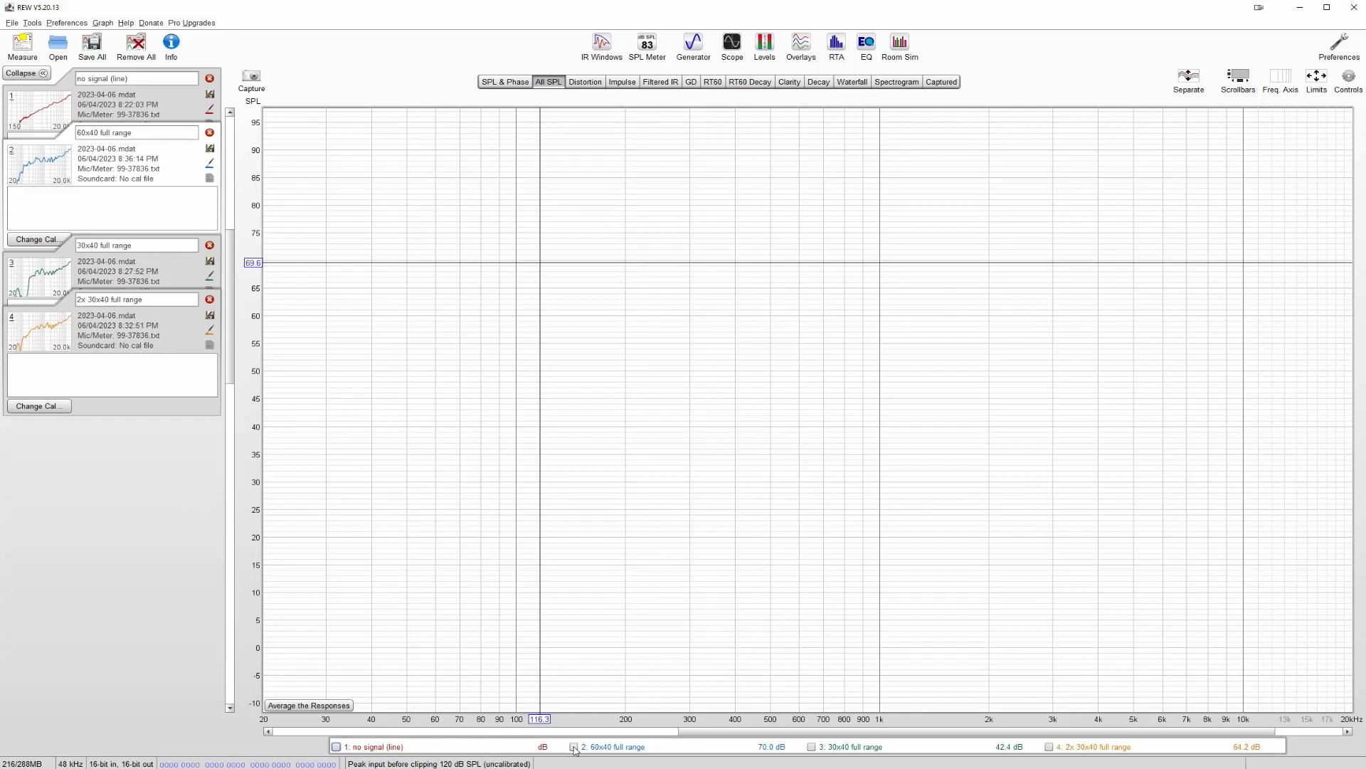
click(573, 747)
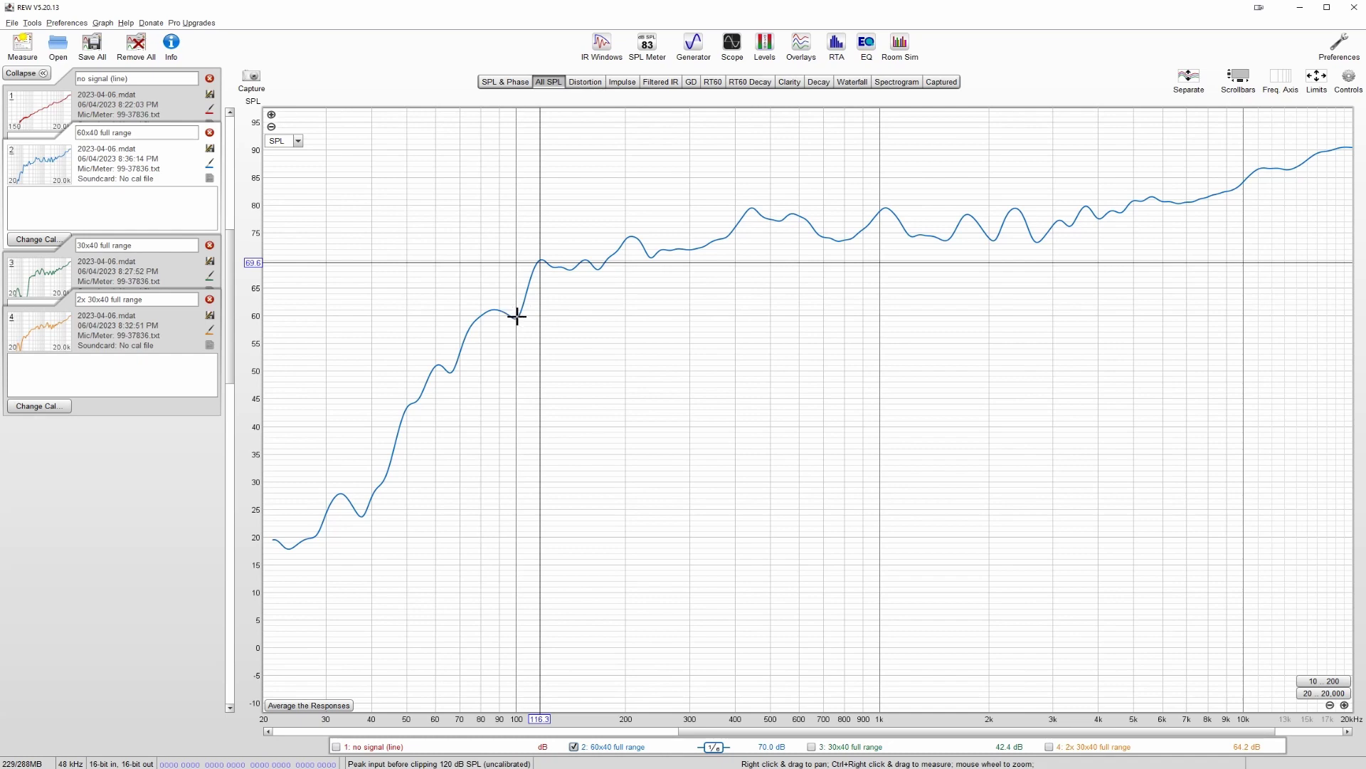
click(540, 260)
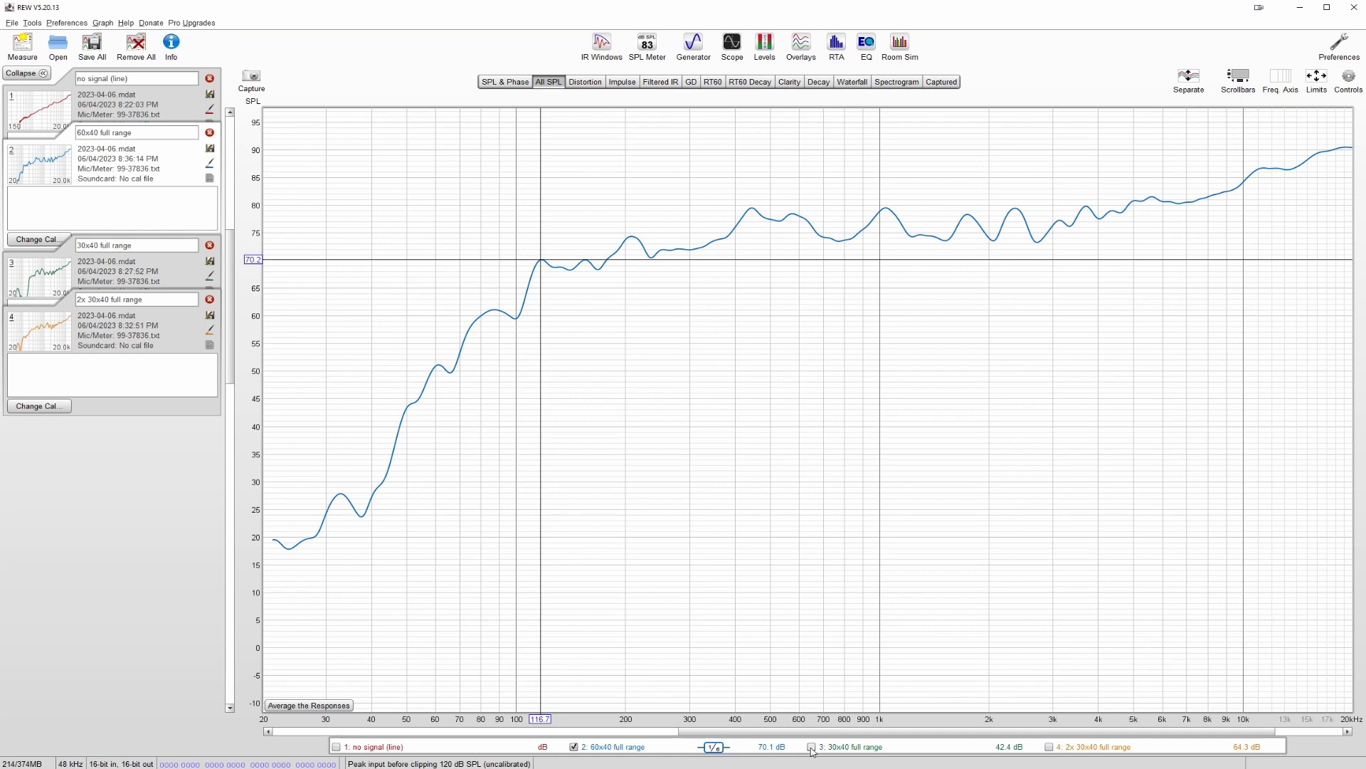
click(812, 748)
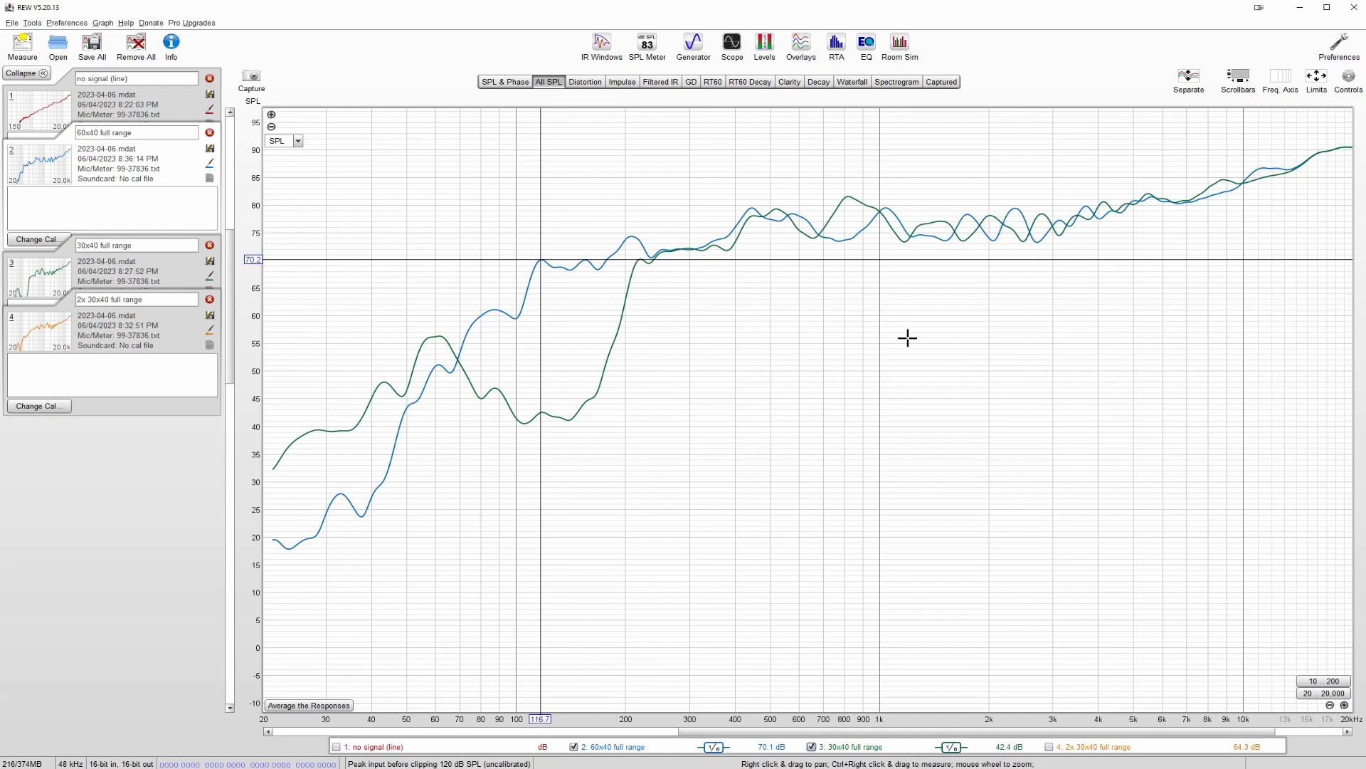
click(659, 249)
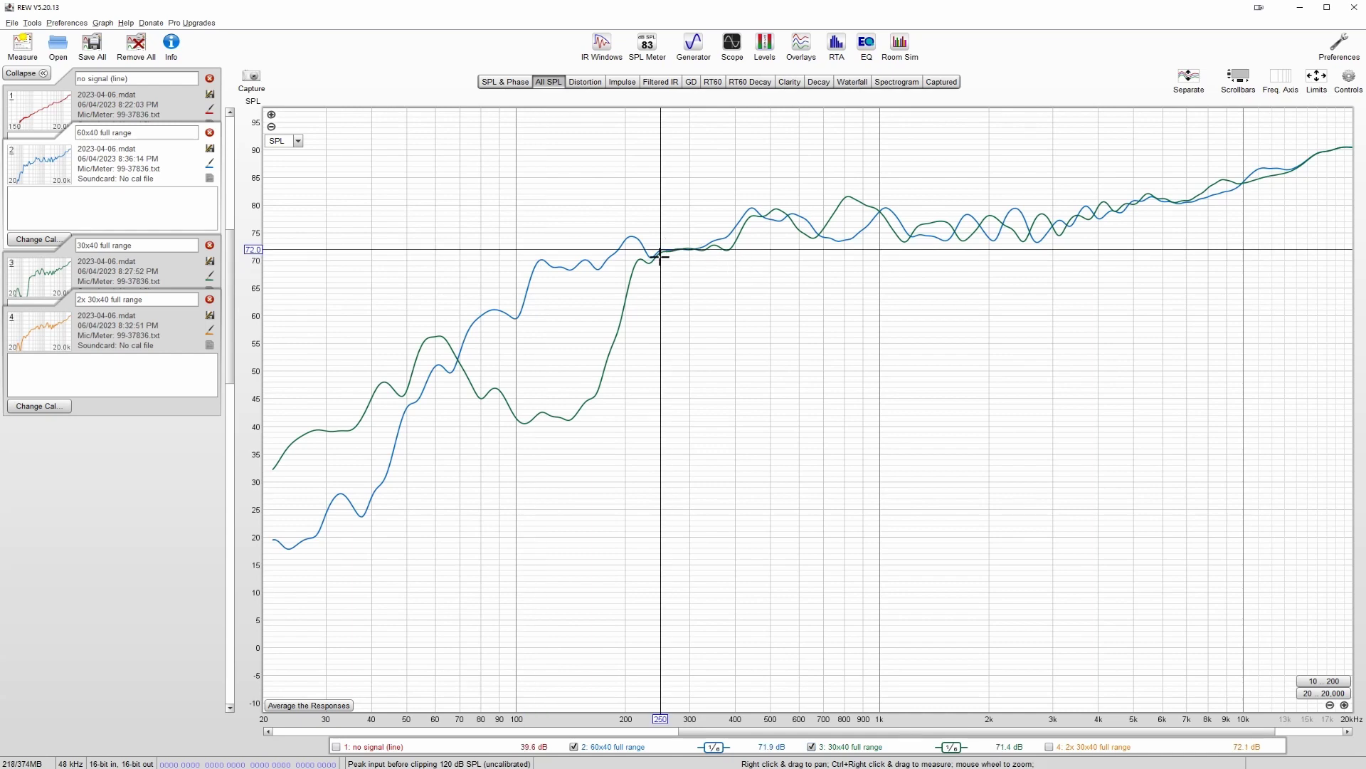
click(640, 260)
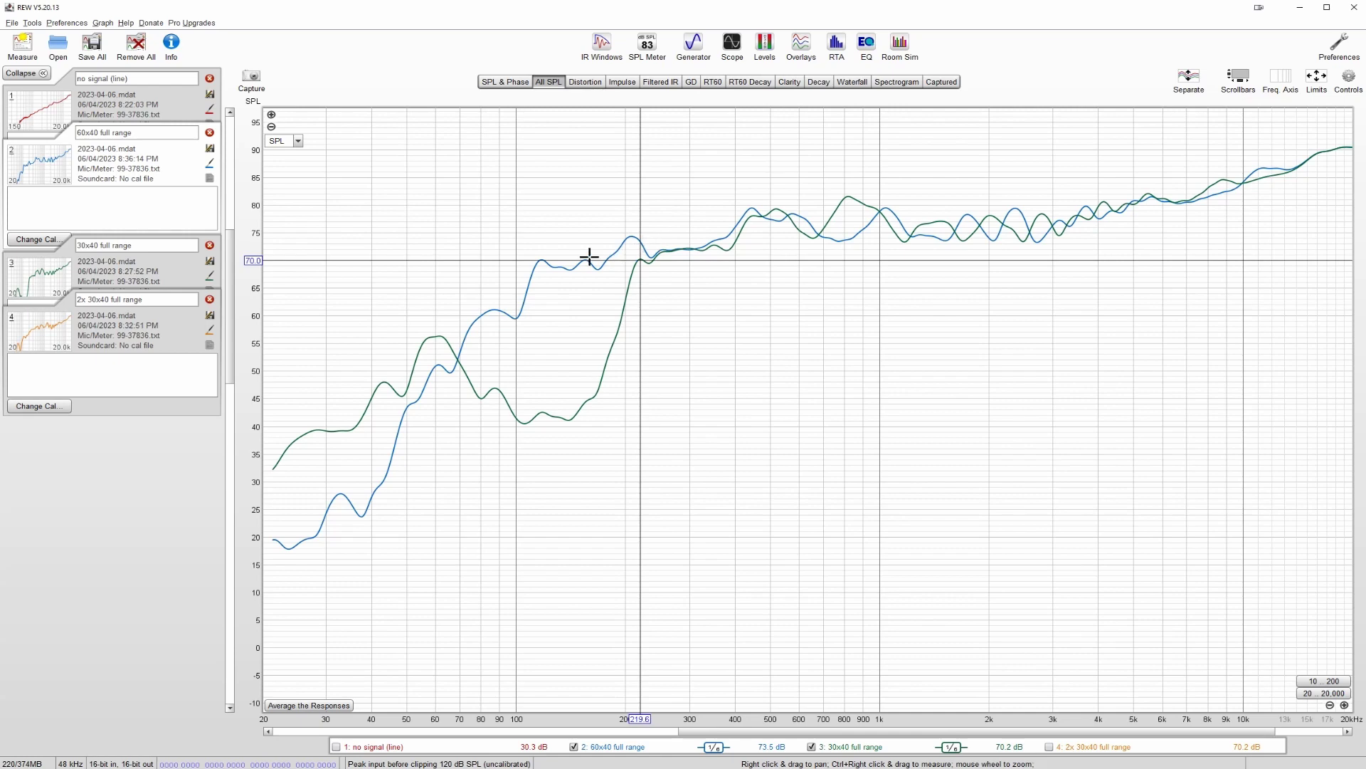
click(539, 260)
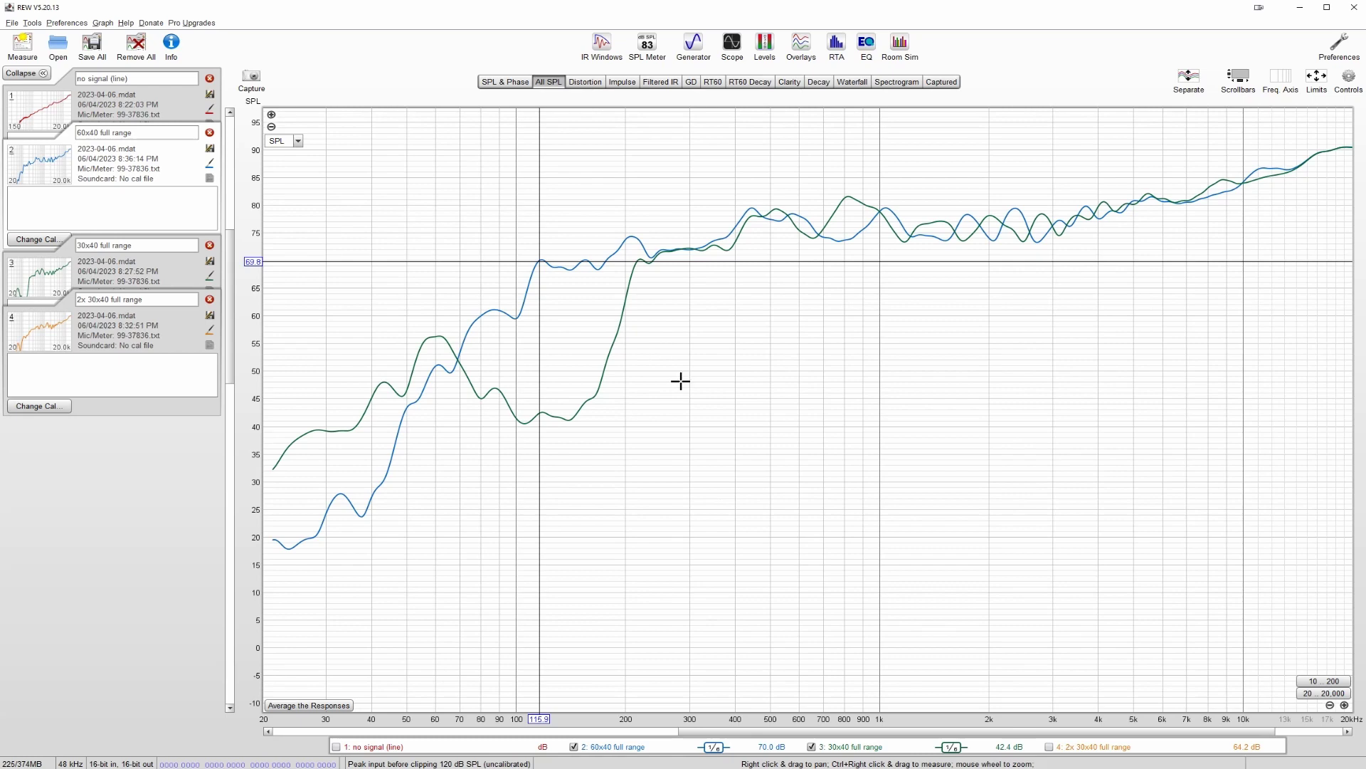
ctrl+click(1049, 747)
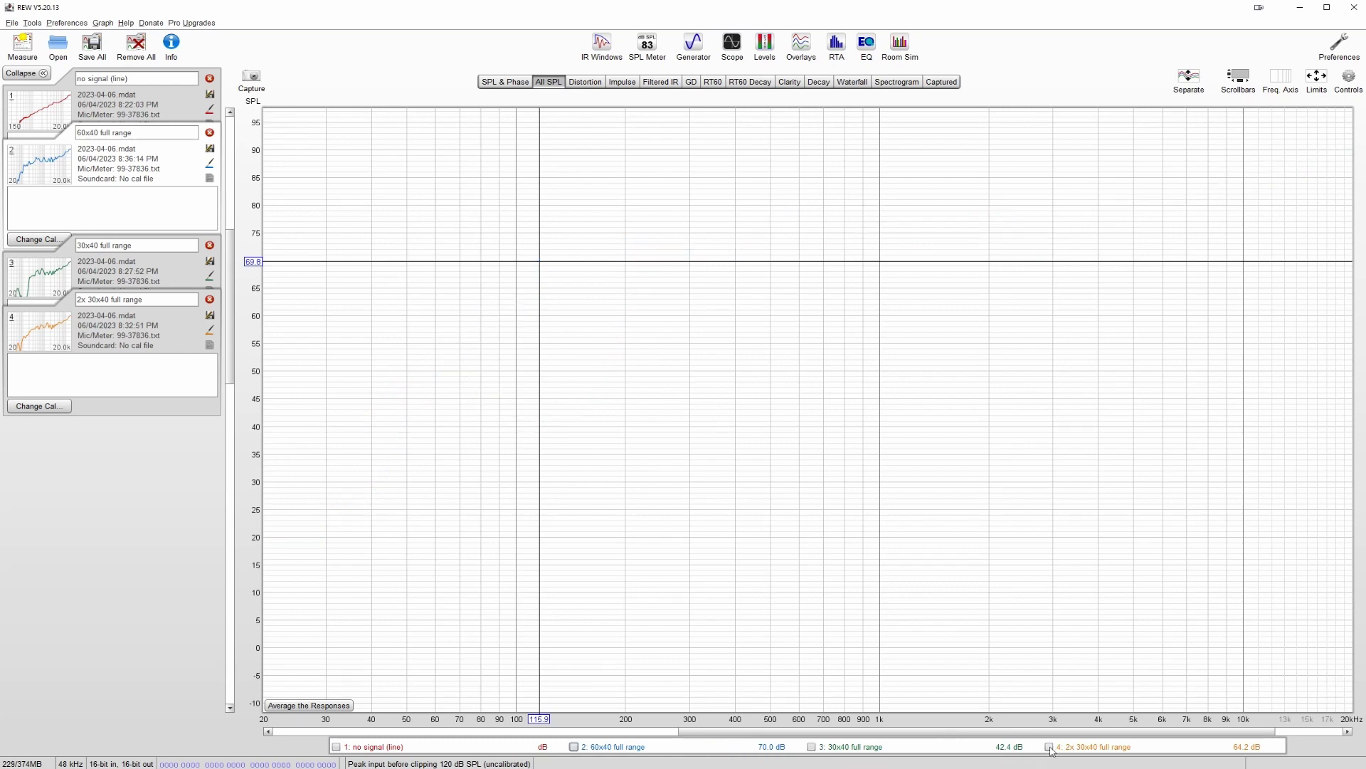
Show the 2x 30x40 full range trace and read its levels at 251 Hz and near 116 Hz
click(1049, 746)
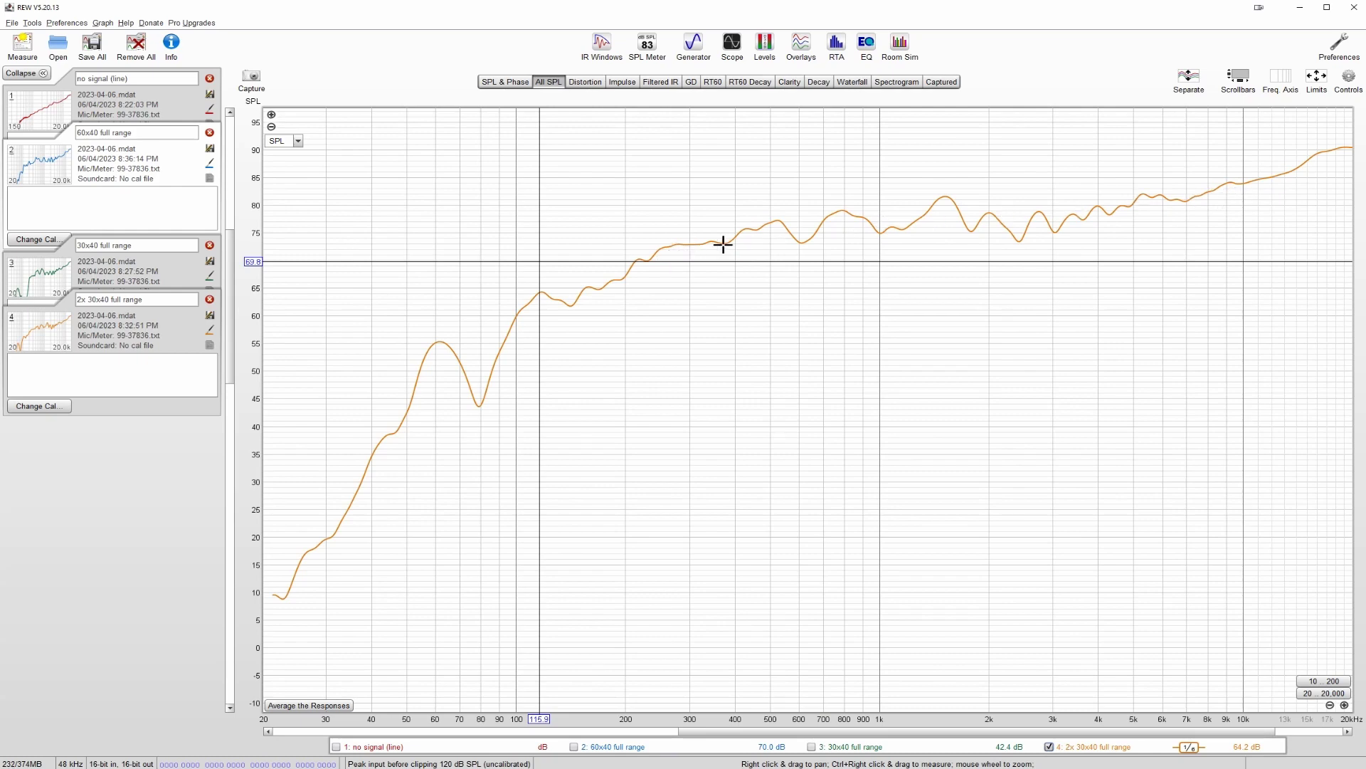
click(661, 248)
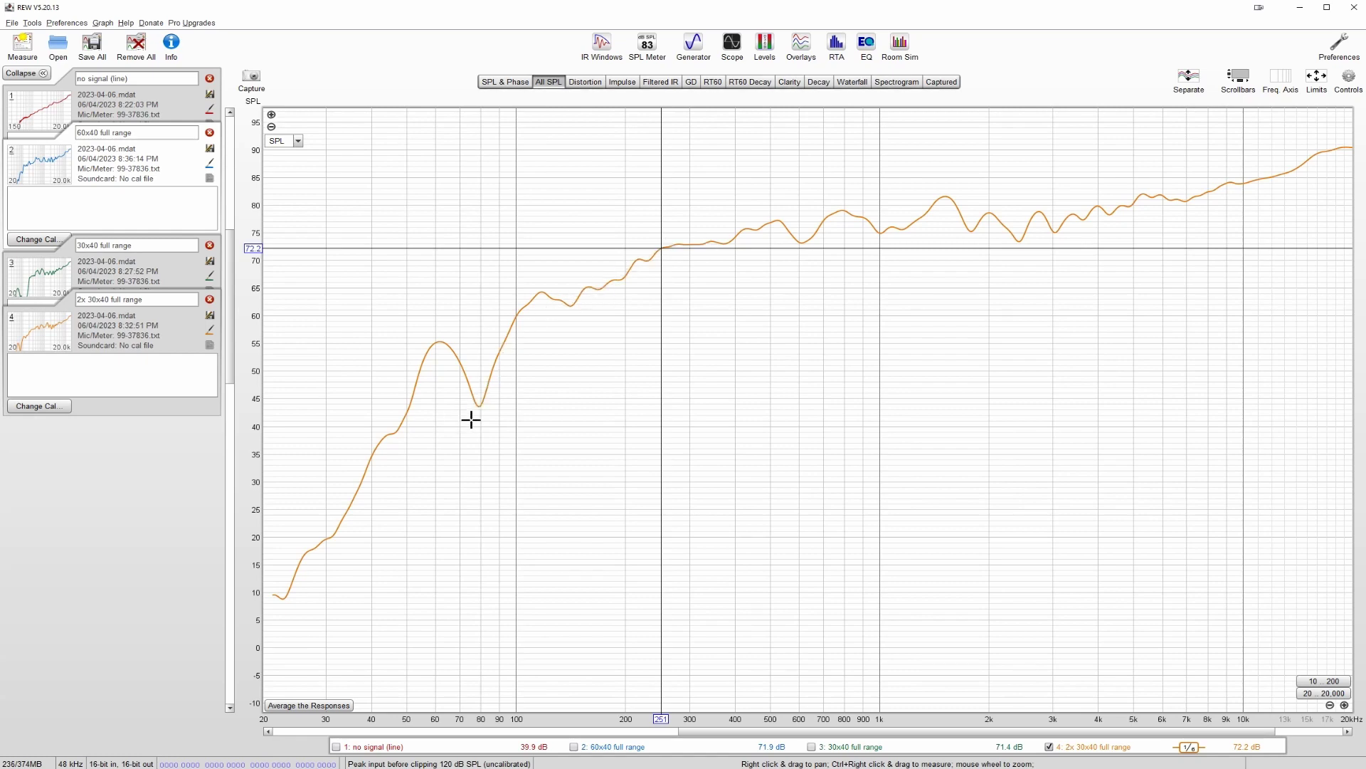
click(540, 292)
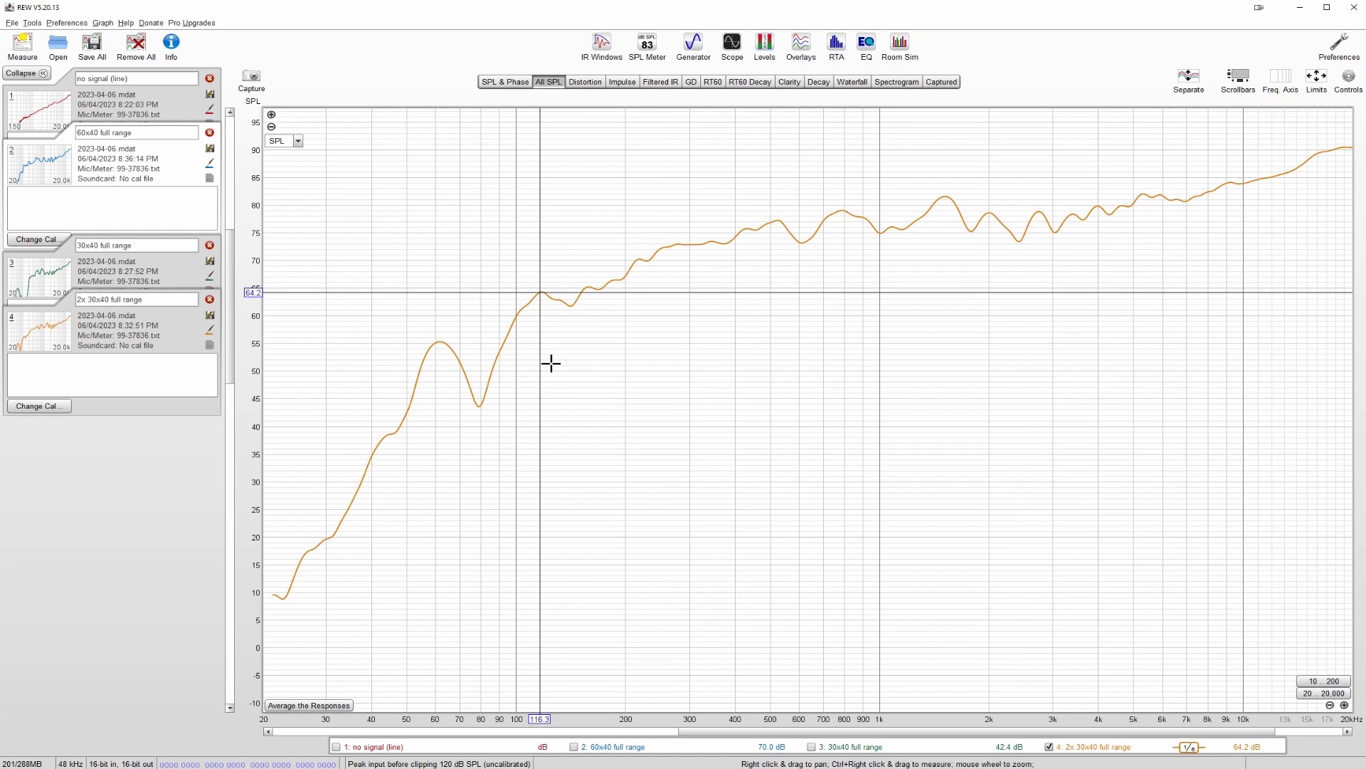
Re-add the 60x40 trace, read levels near 117, 168 and 236 Hz, then overlay 30x40 full range
click(574, 747)
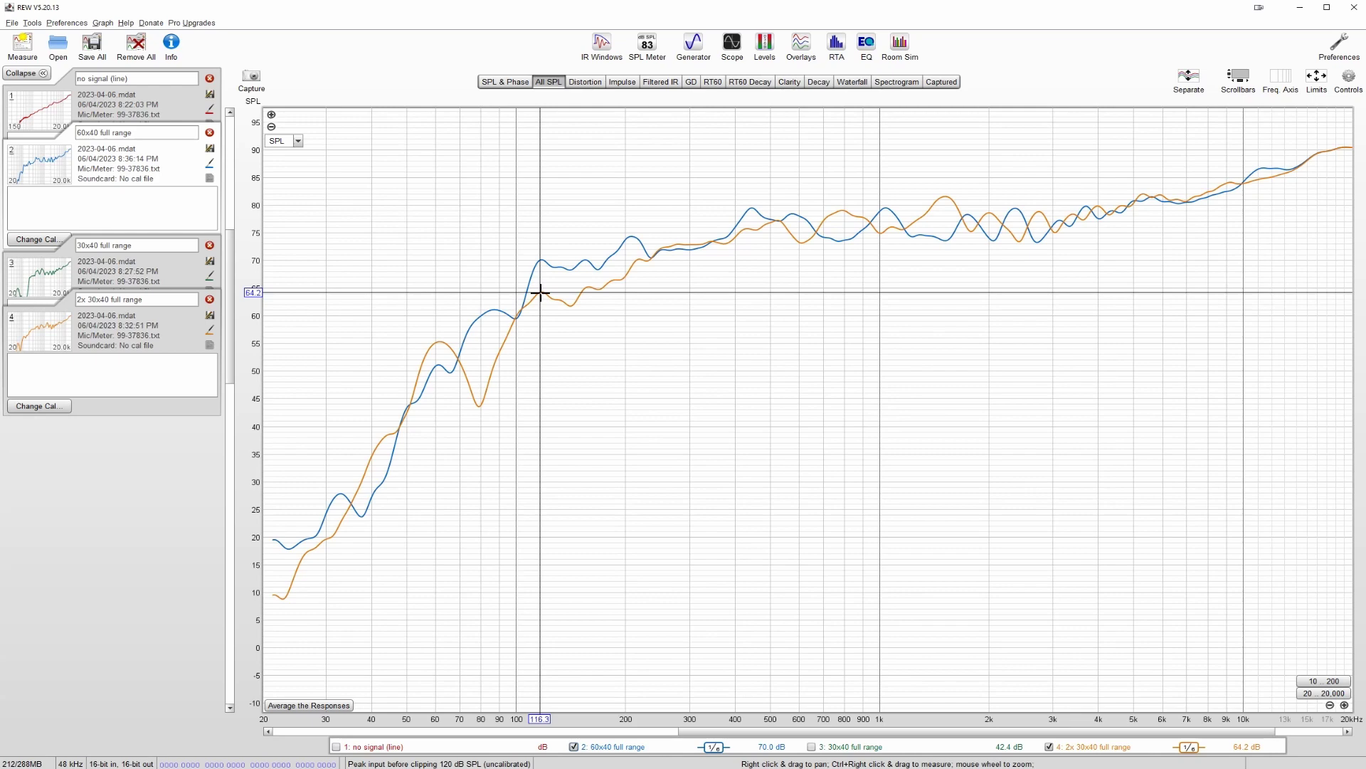
click(541, 261)
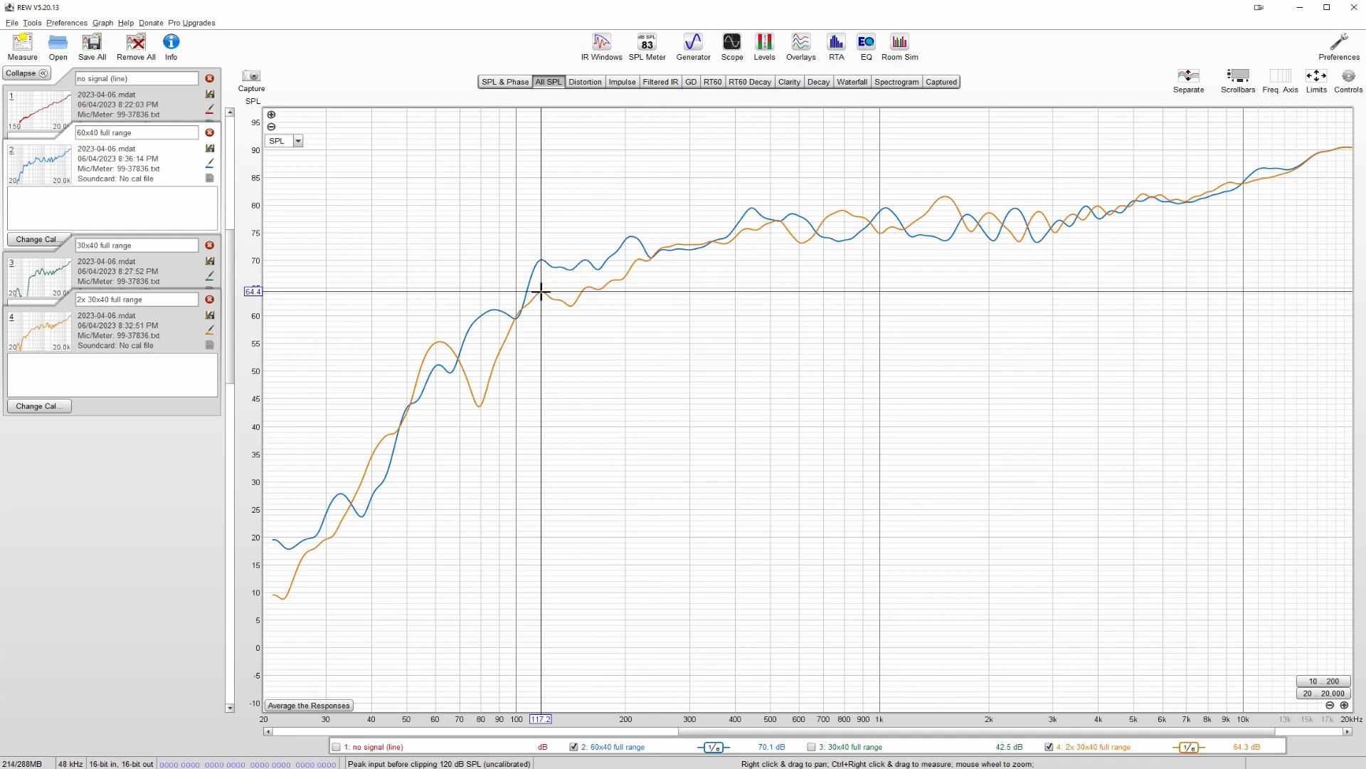
click(598, 269)
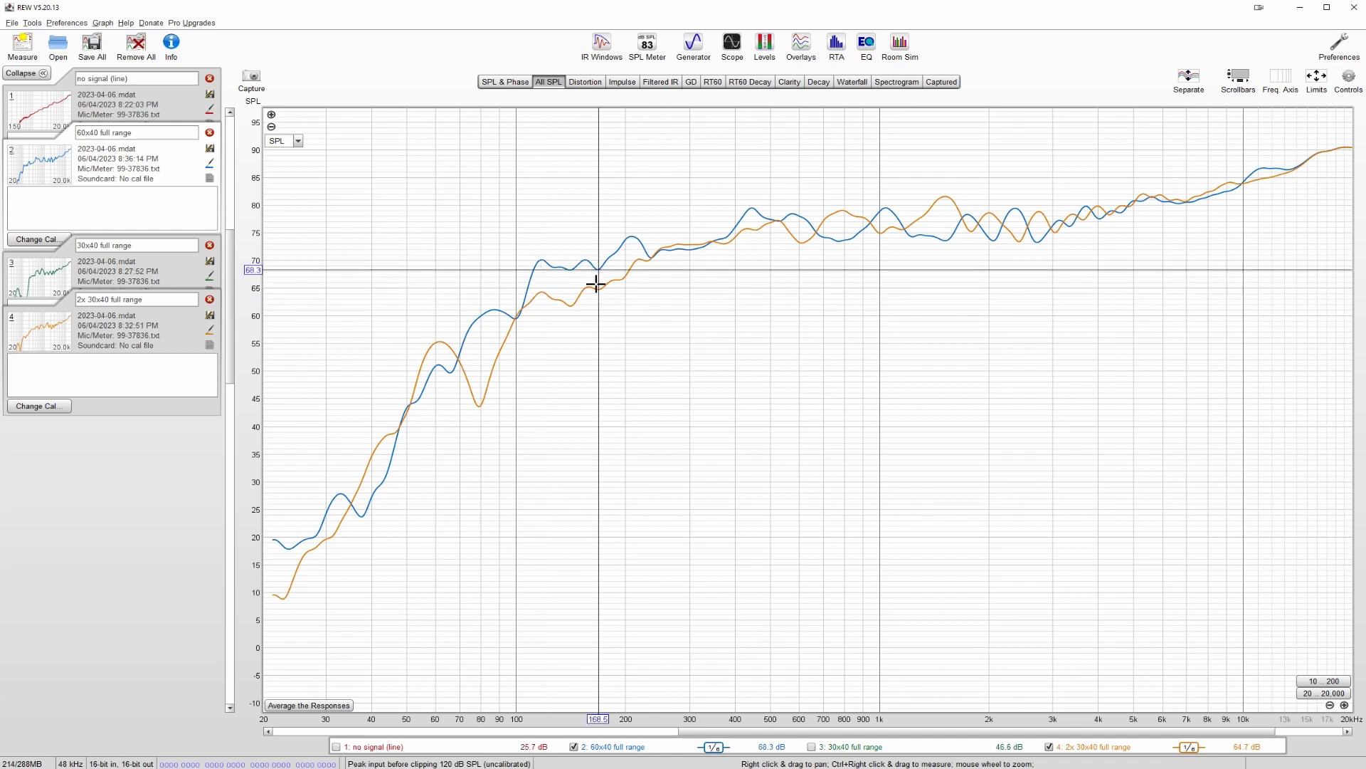
click(596, 288)
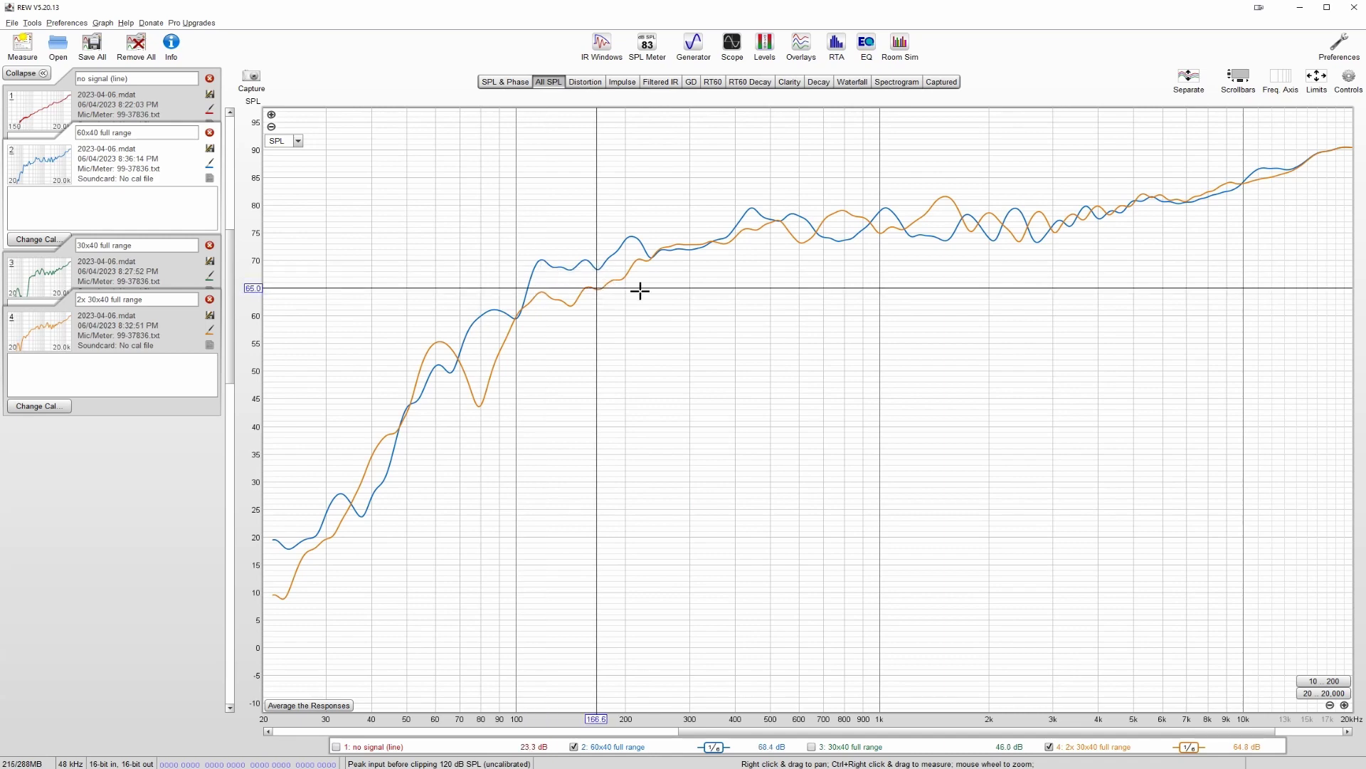
click(655, 254)
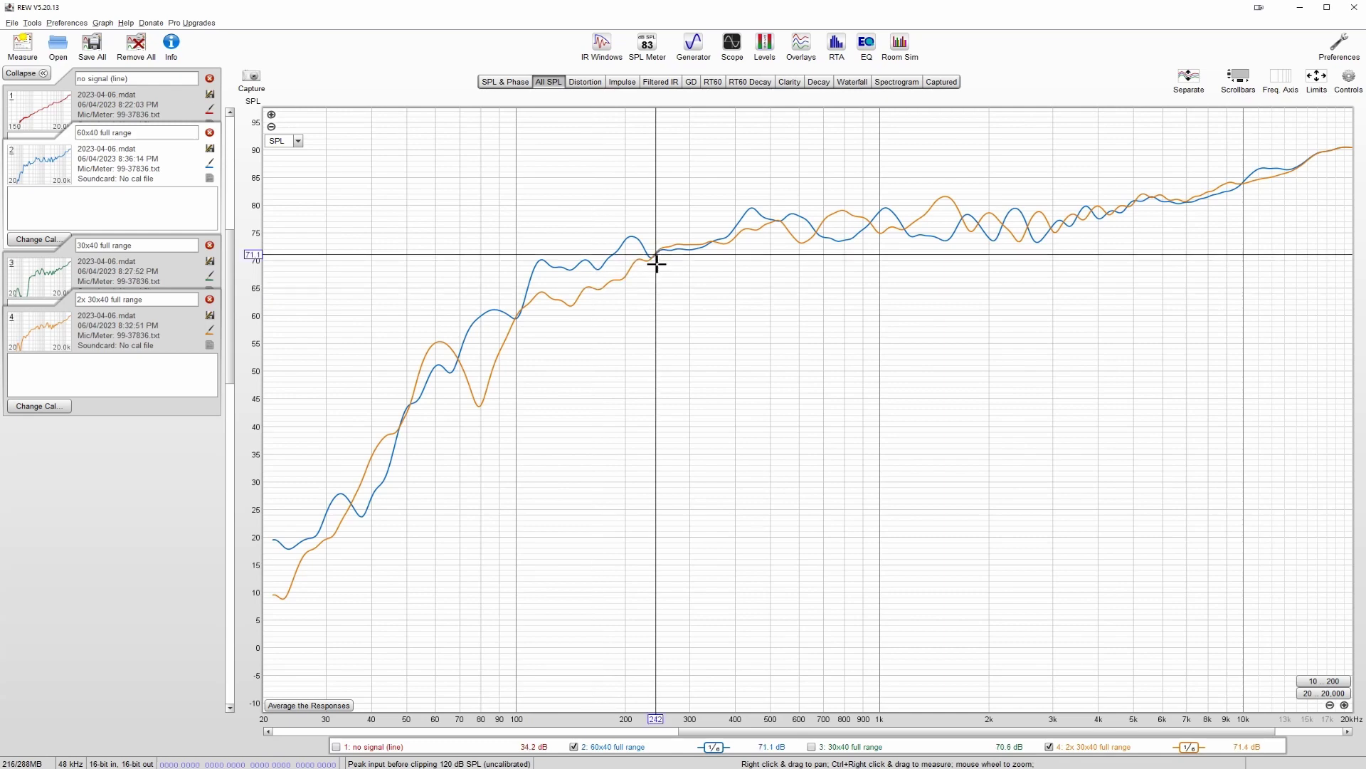
click(651, 256)
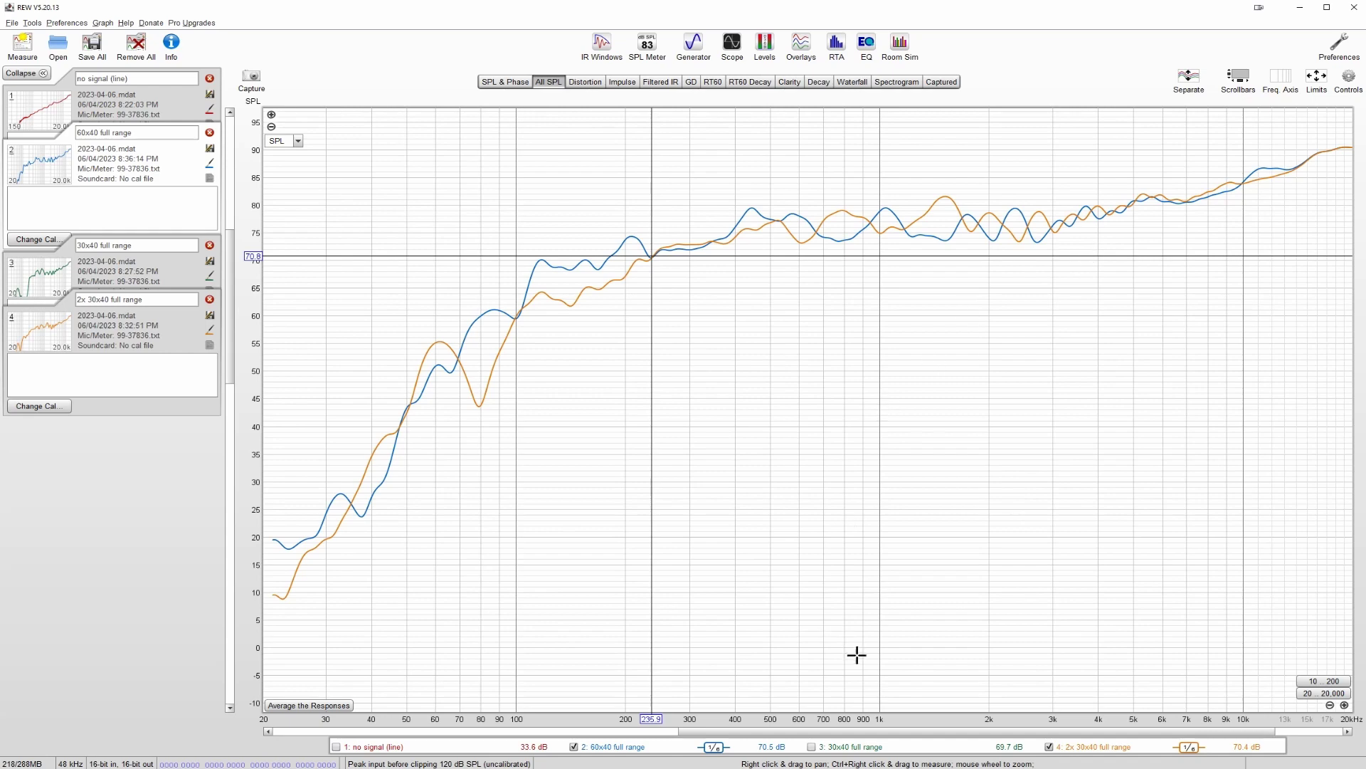
click(811, 746)
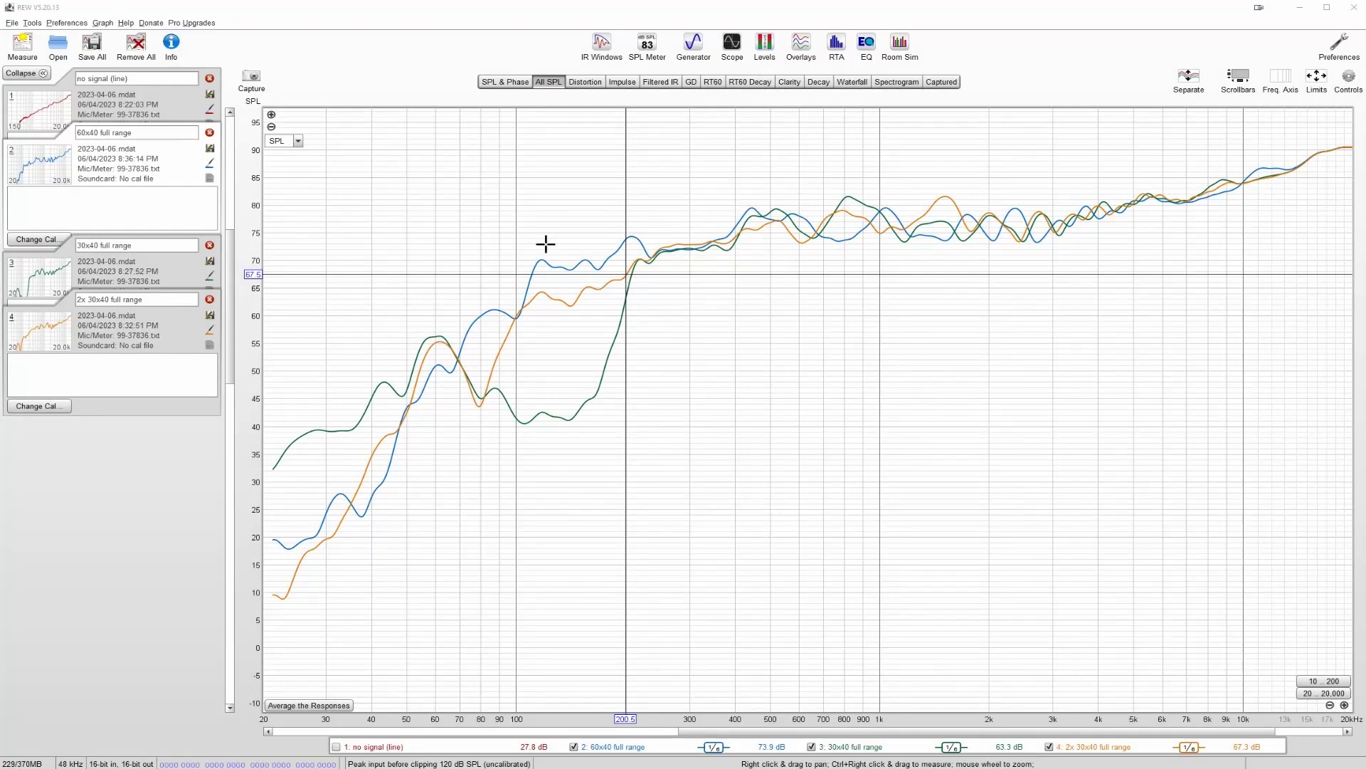
Display the 60x40 full range waterfall and read the decay level near 120 Hz
click(851, 81)
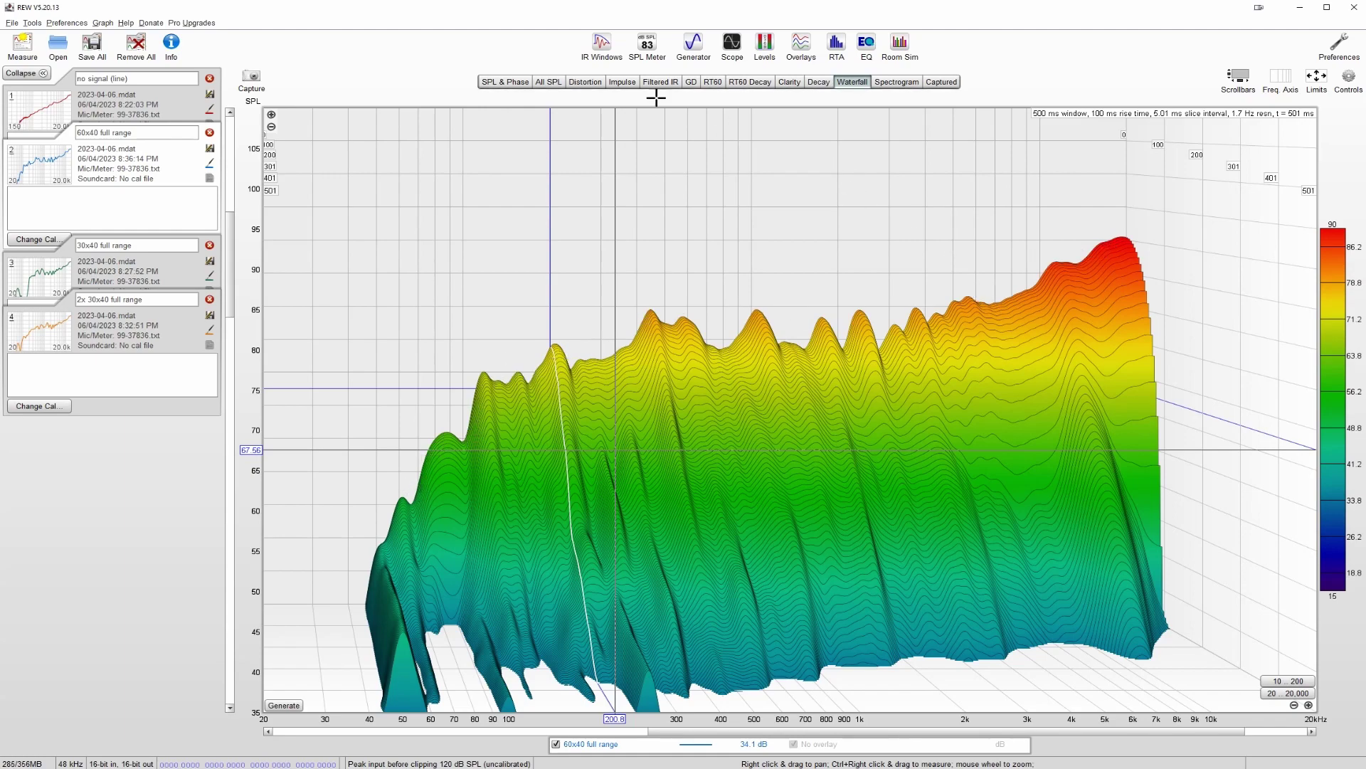
click(536, 369)
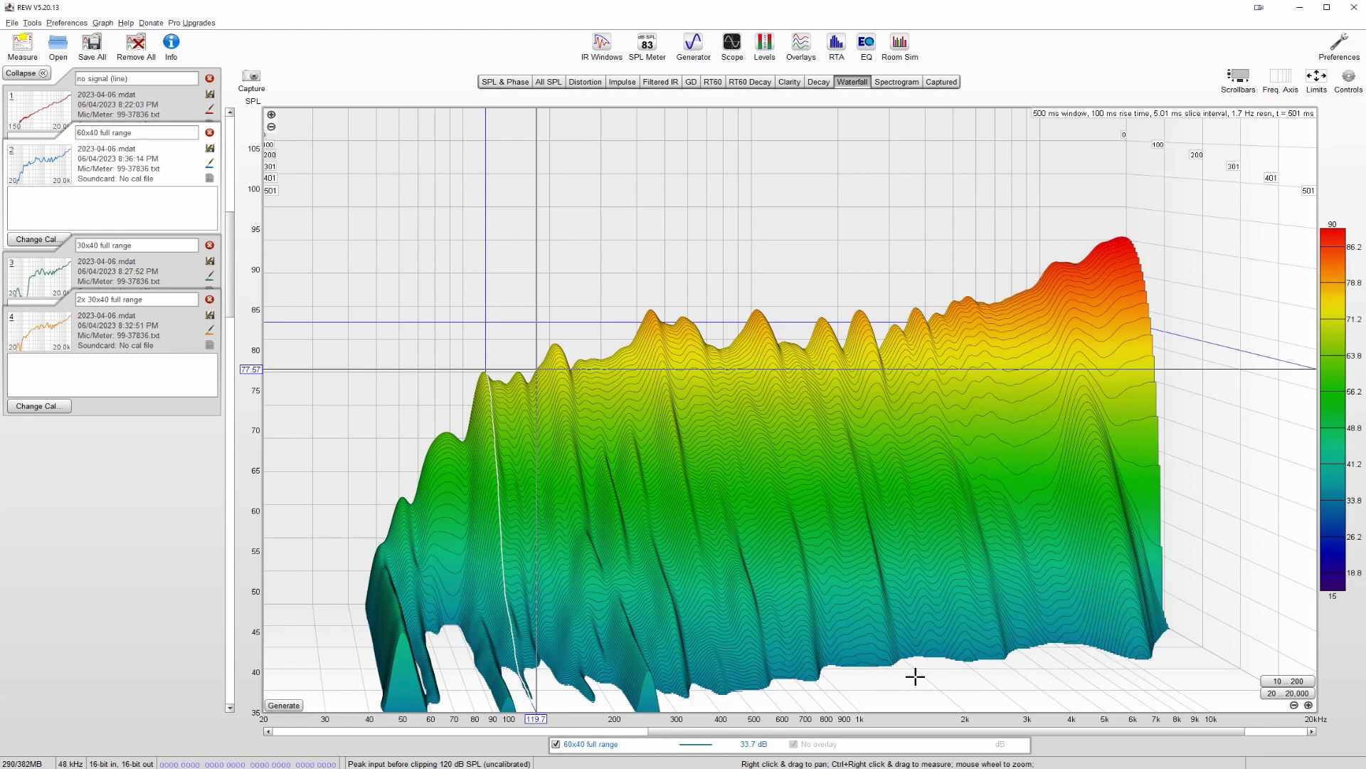
Read the 60x40 decay near 303, 255 and 51.2 Hz, then show the 30x40 full range waterfall
click(666, 618)
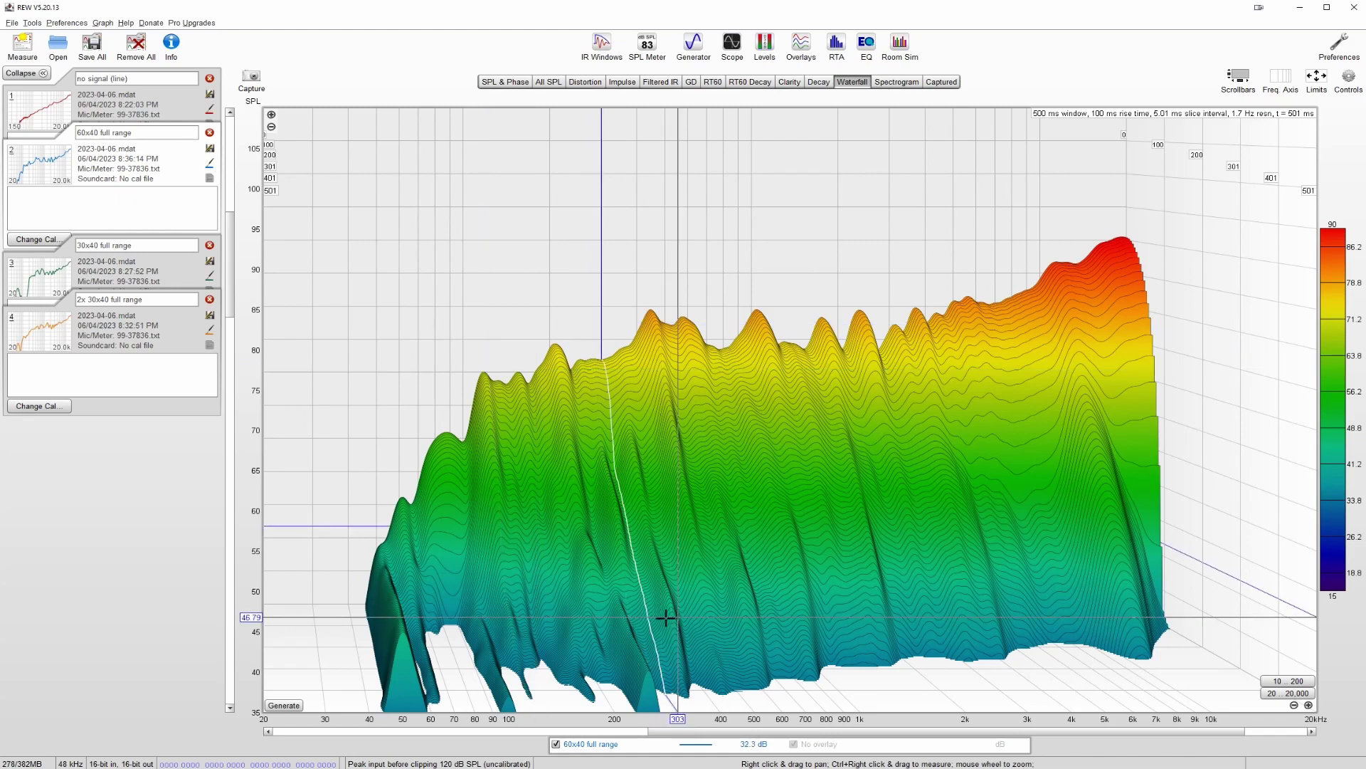
drag(666, 618, 650, 622)
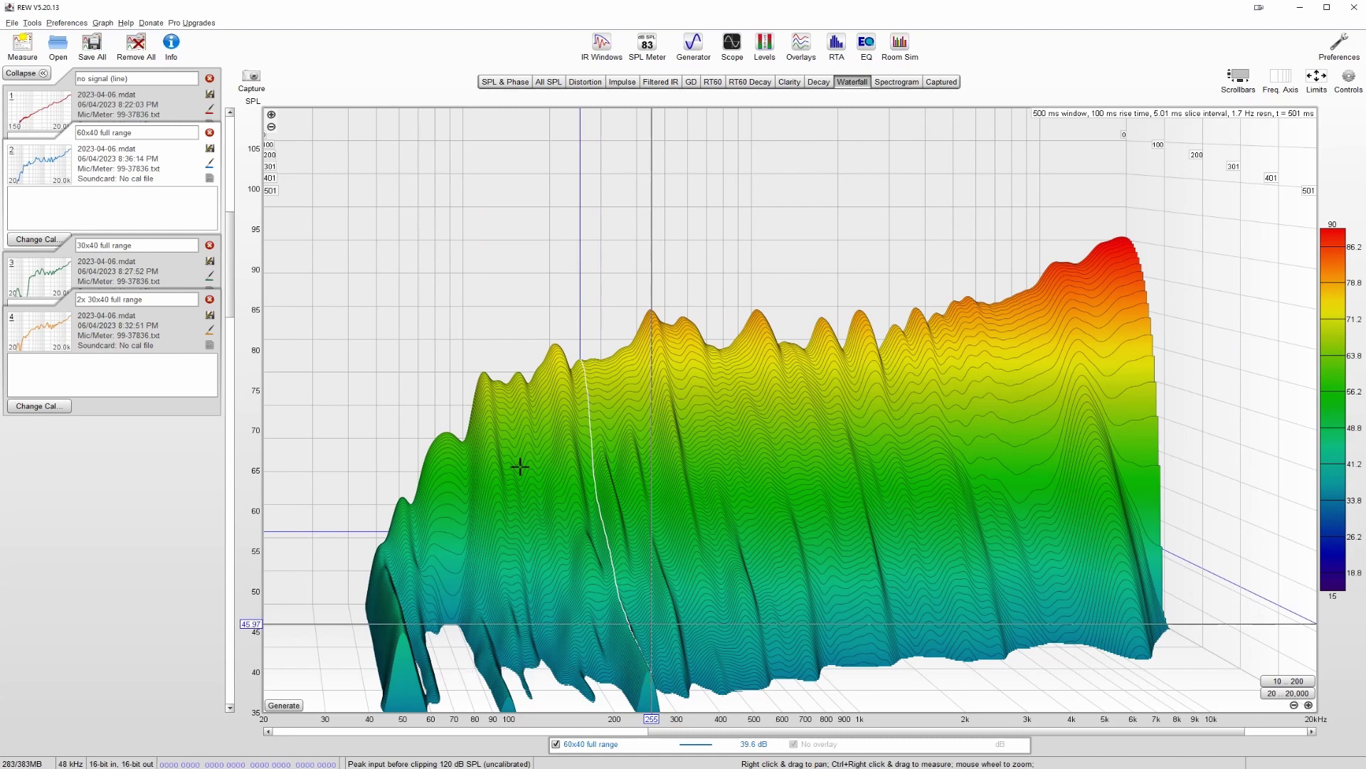
click(408, 535)
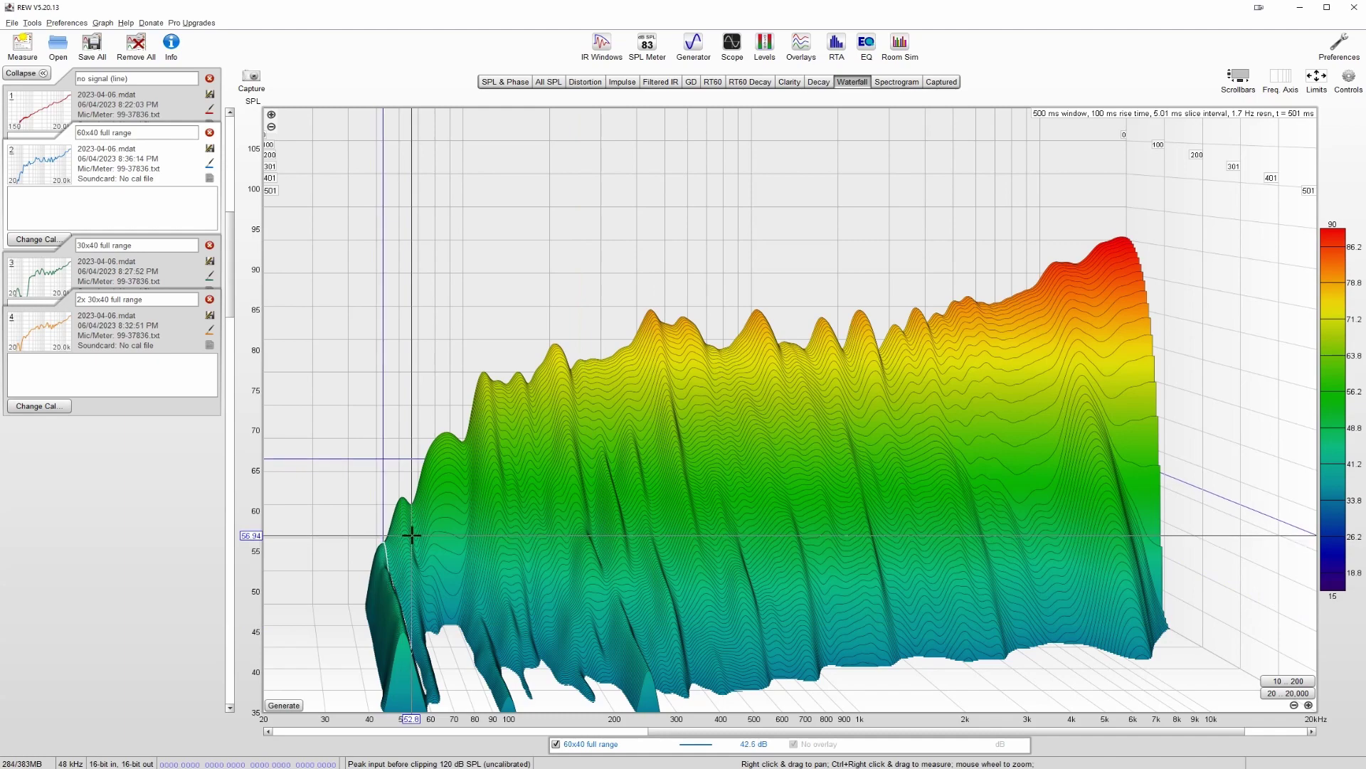
click(407, 536)
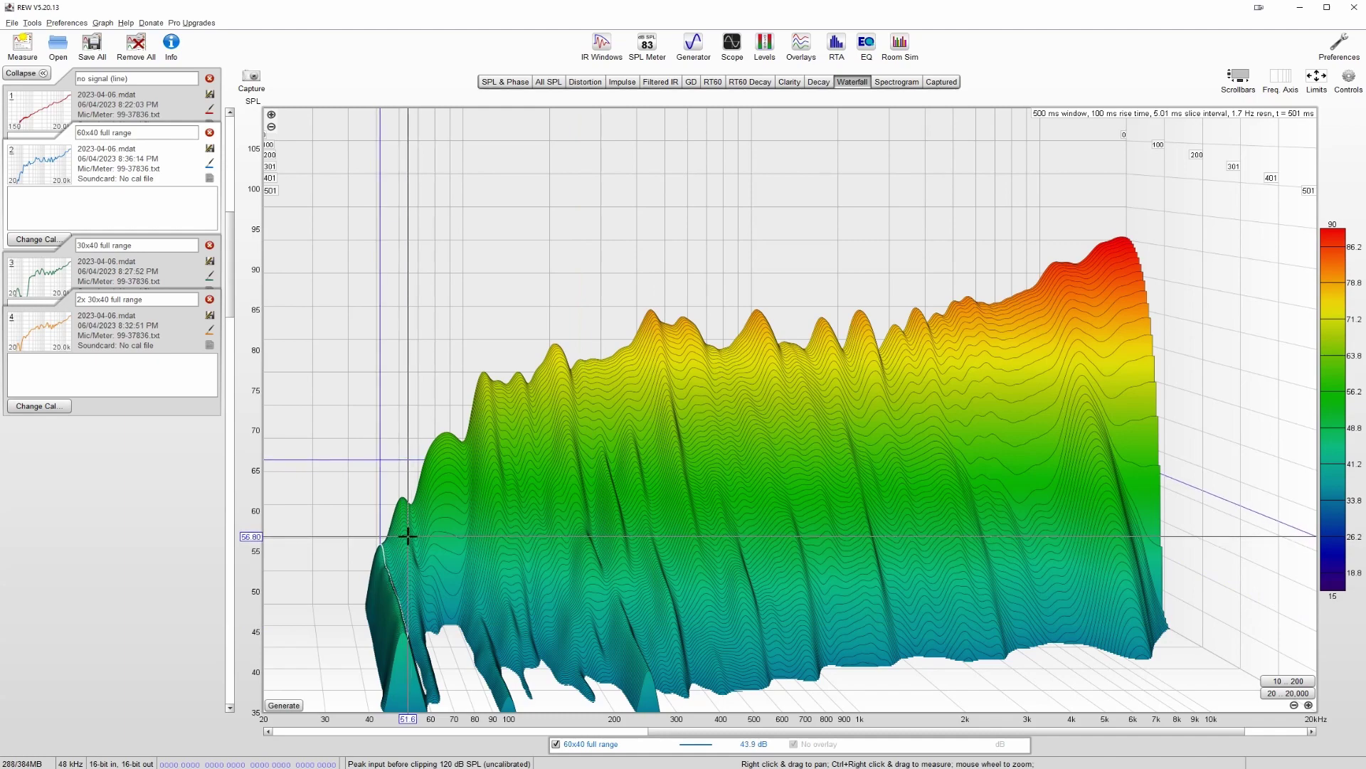
click(118, 263)
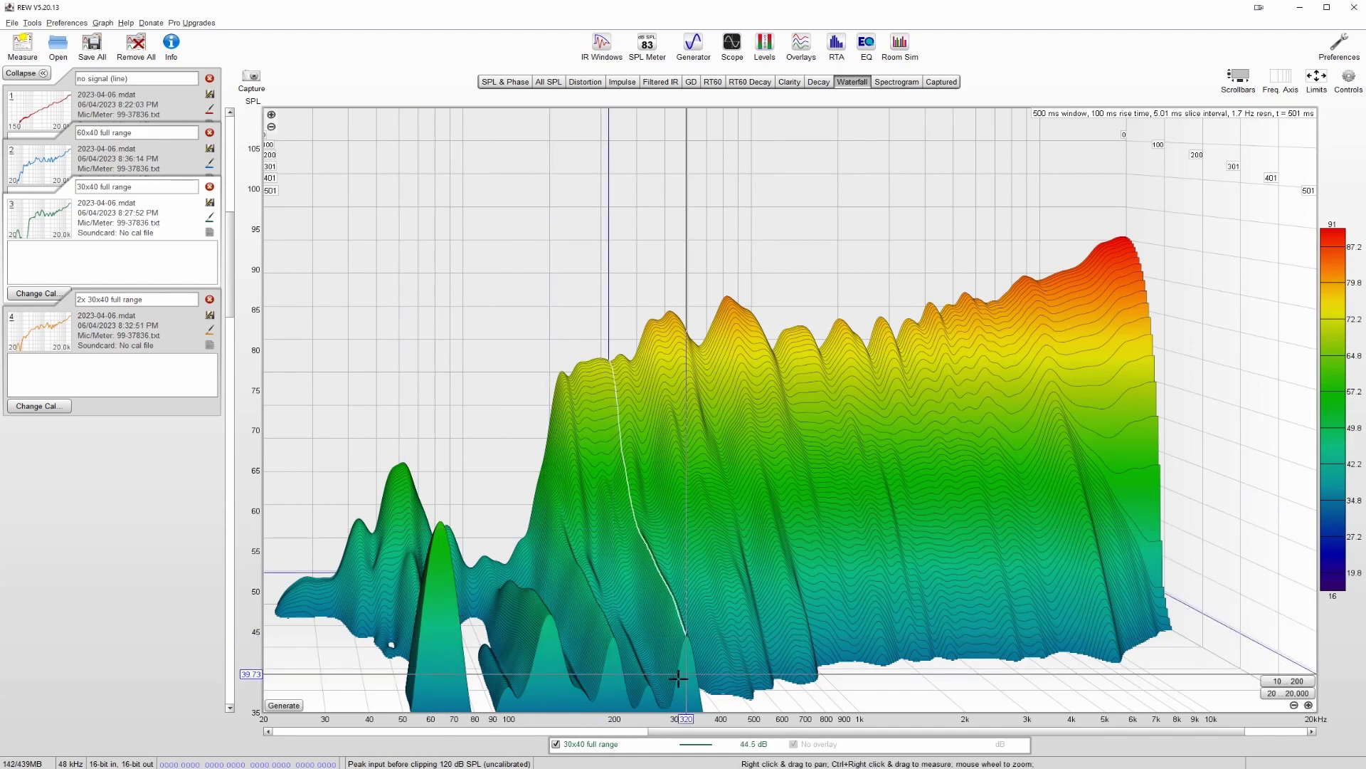
click(132, 158)
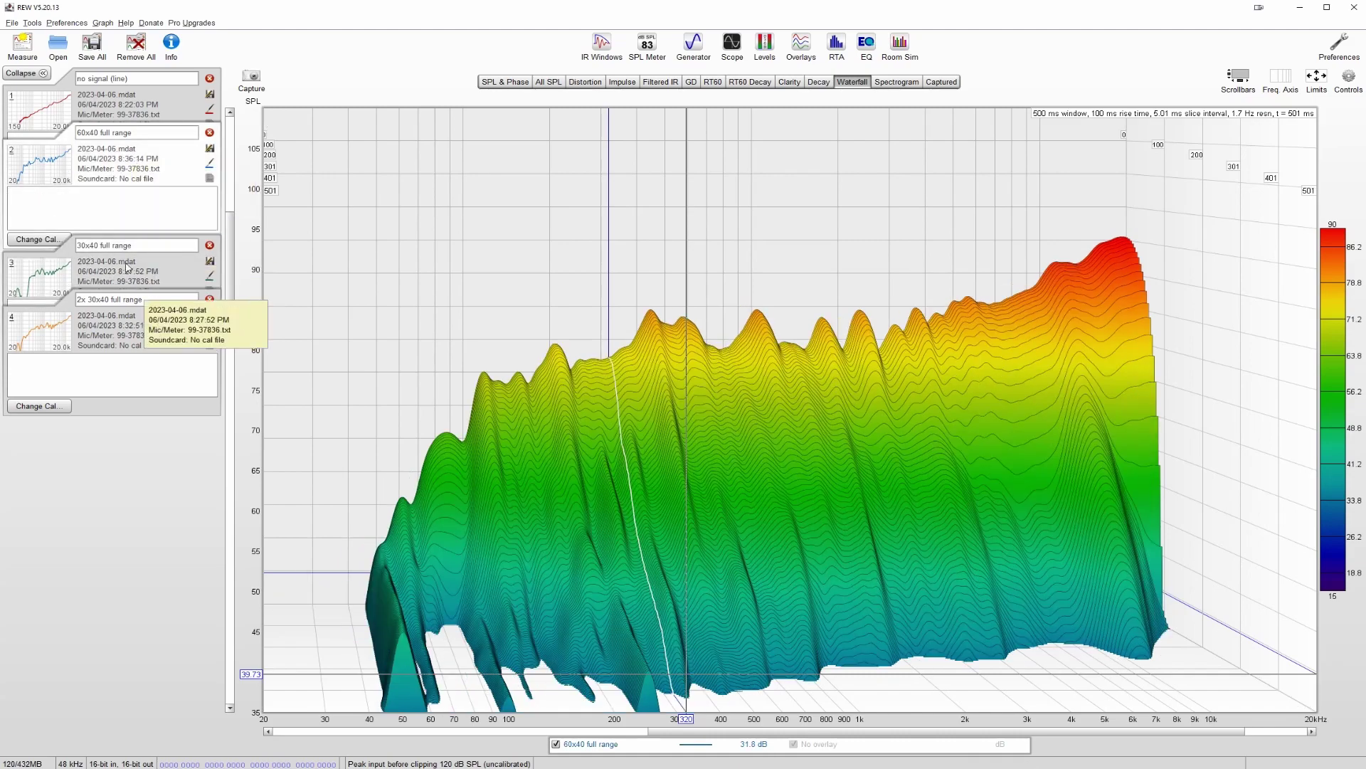
click(155, 276)
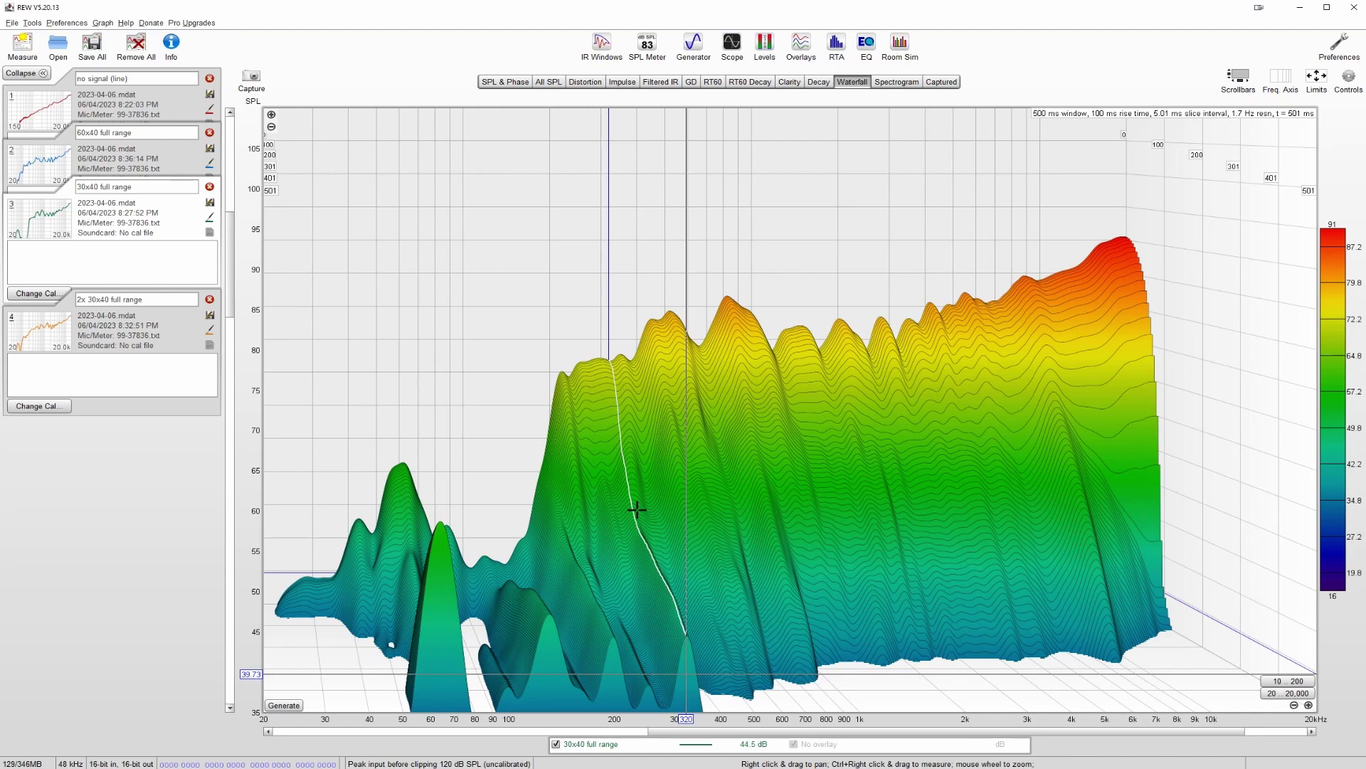
Compare the 2x 30x40 and 30x40 full range waterfalls, ending on the 60x40 full range waterfall
click(108, 328)
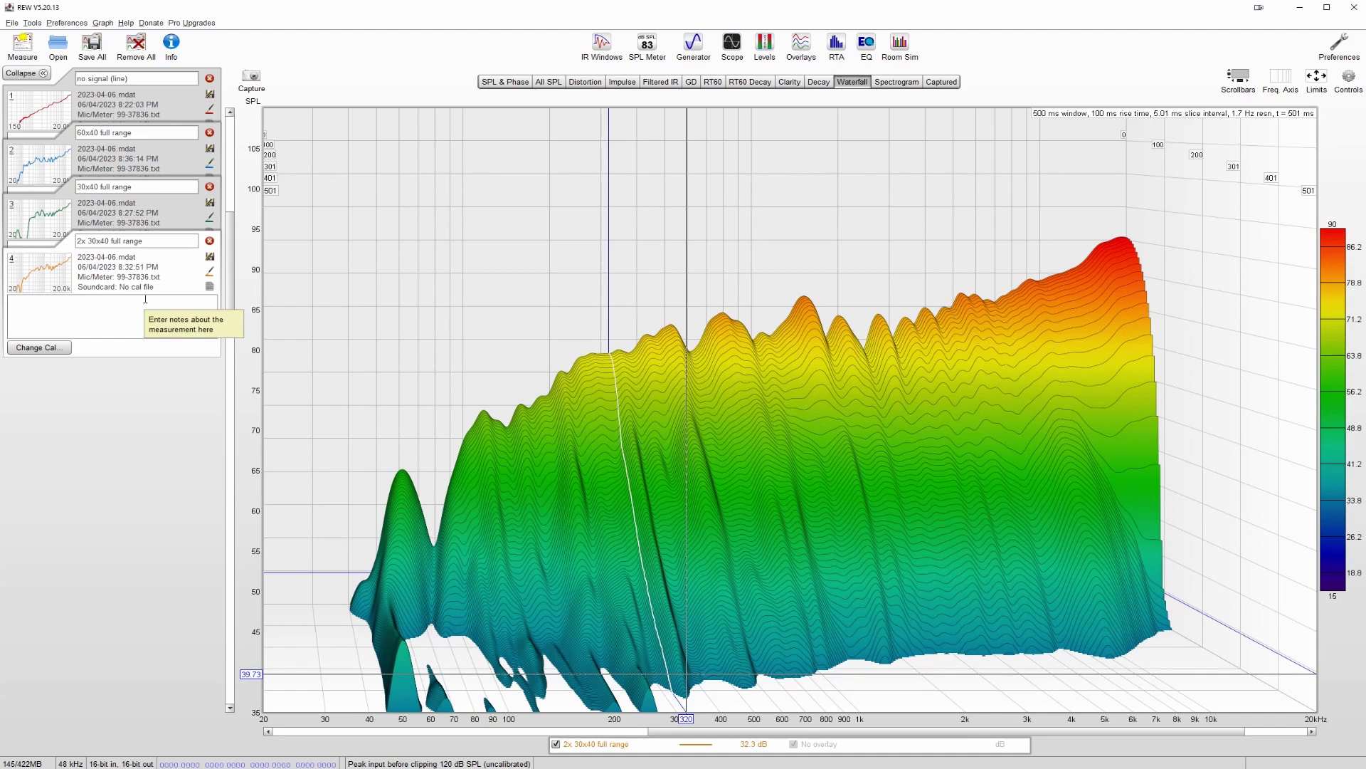
click(124, 205)
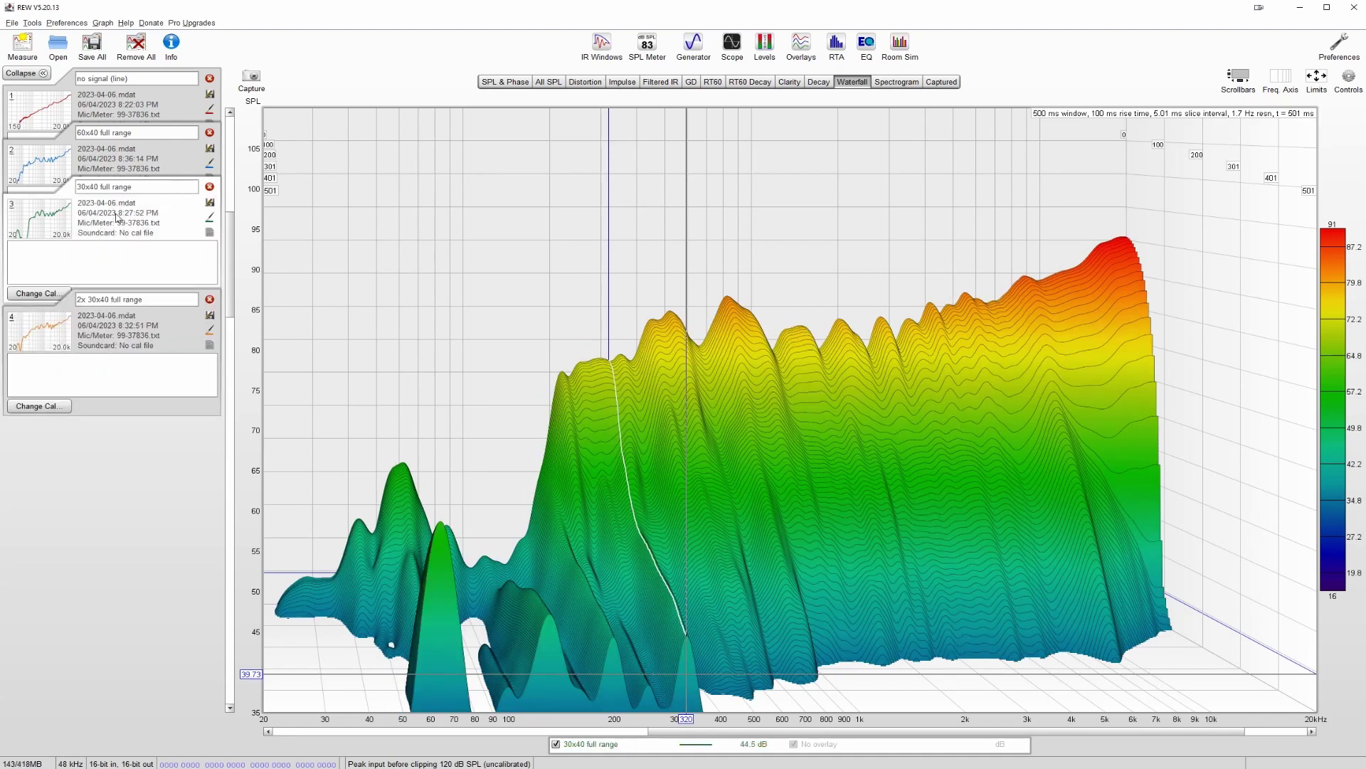
click(104, 321)
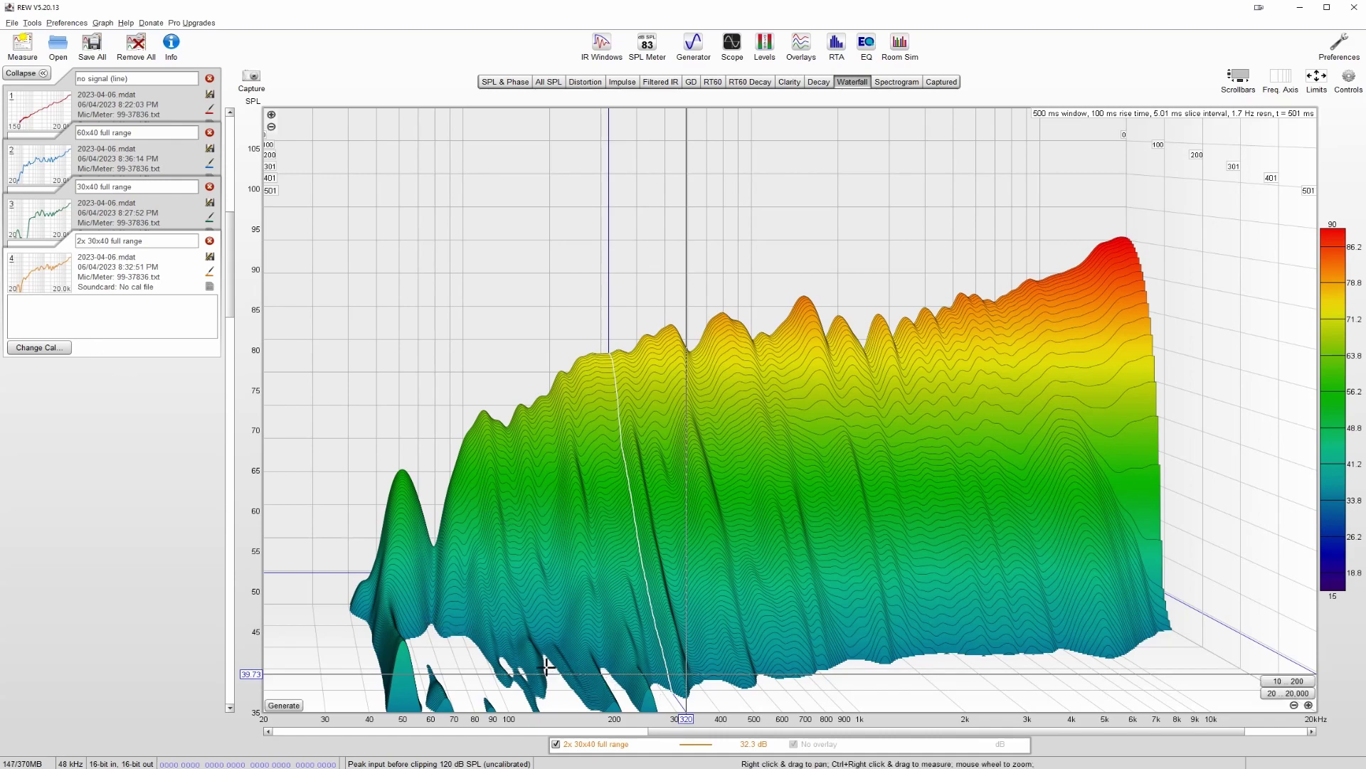
click(121, 159)
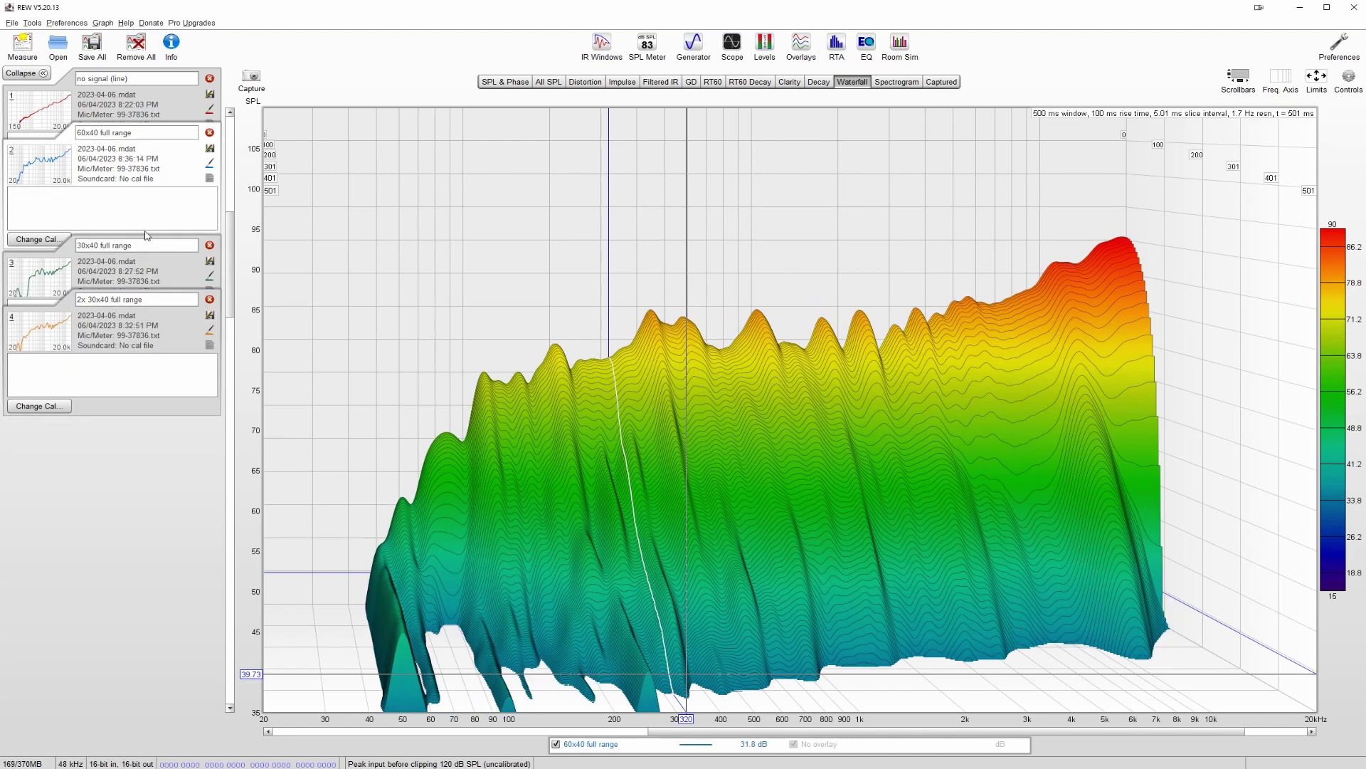